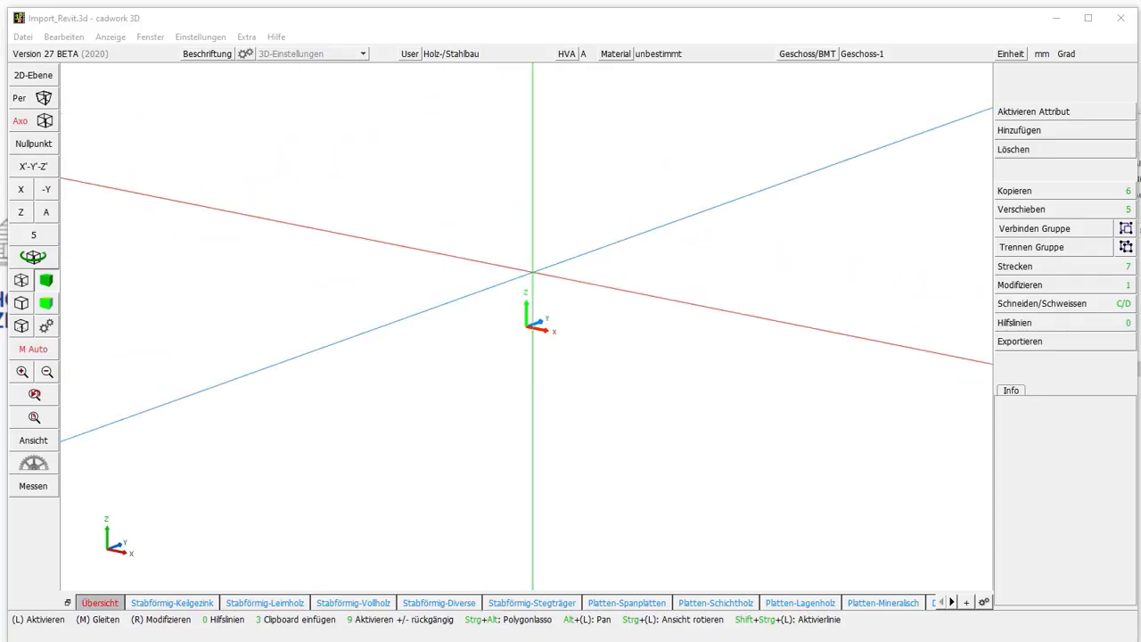
Start a Revit-file import and pick GGU Integra_Ver.2.5.rfa from the REVIT folder.
click(535, 272)
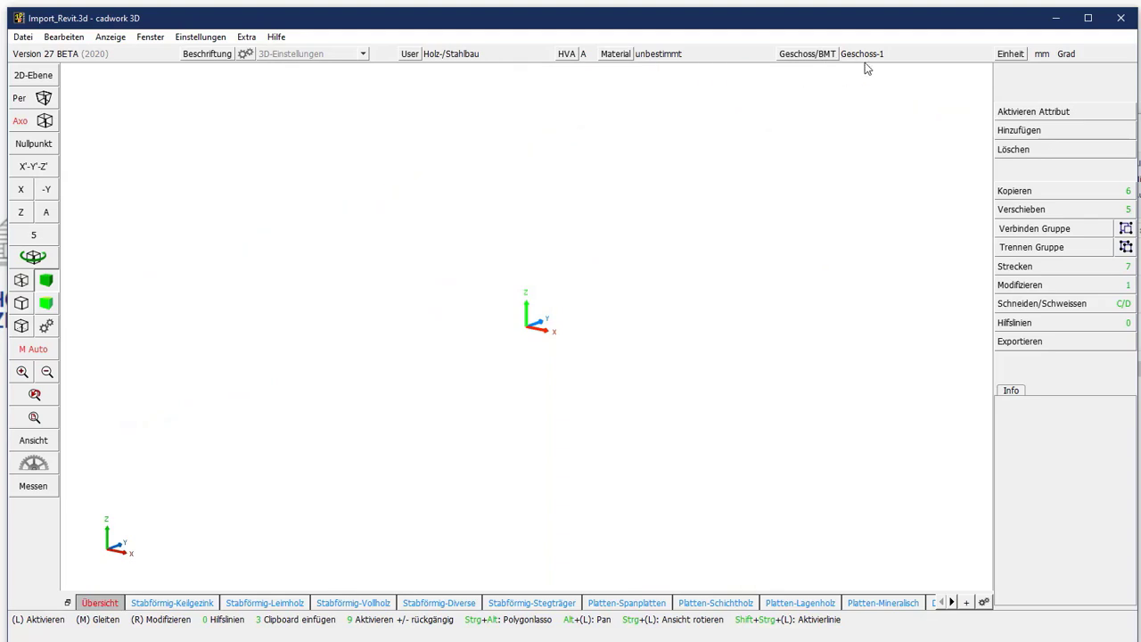
click(1006, 131)
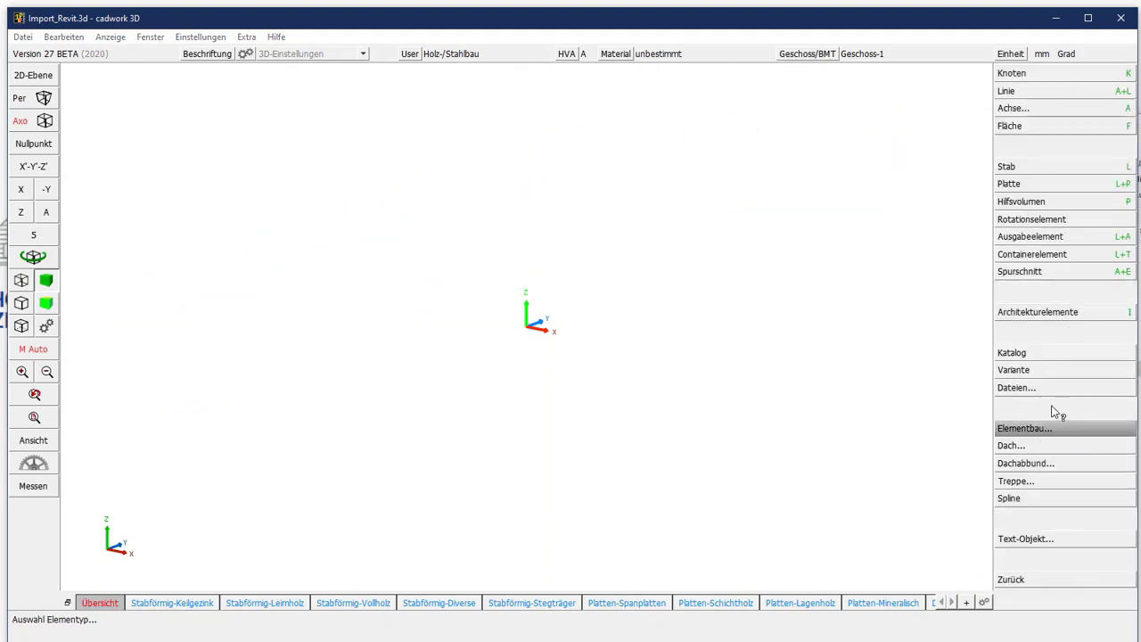
click(1002, 388)
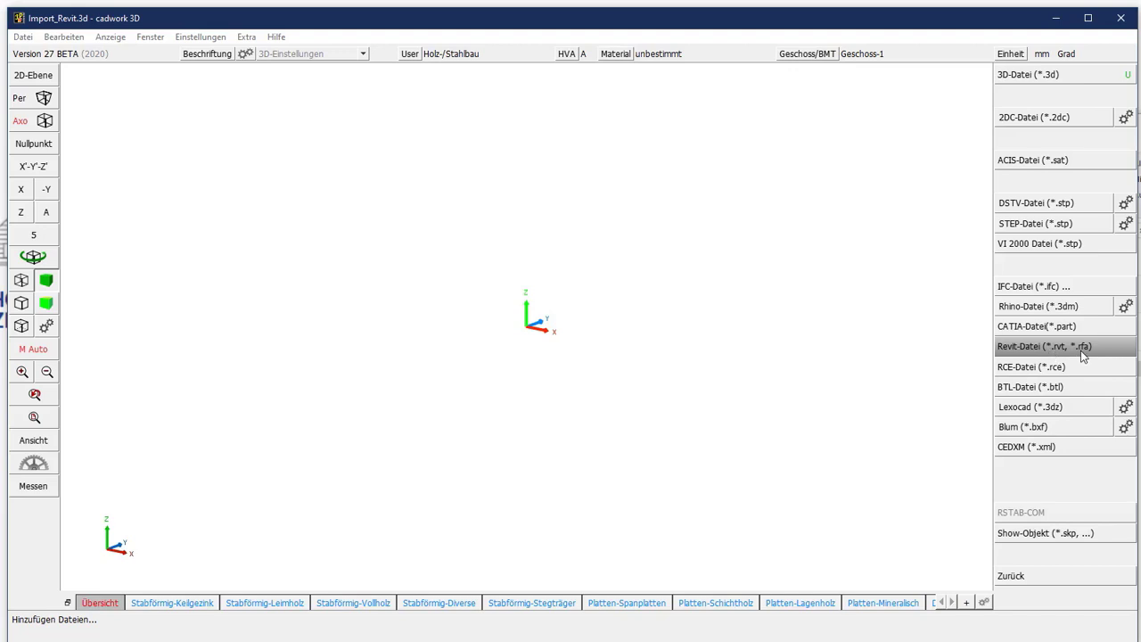
click(1080, 350)
click(176, 146)
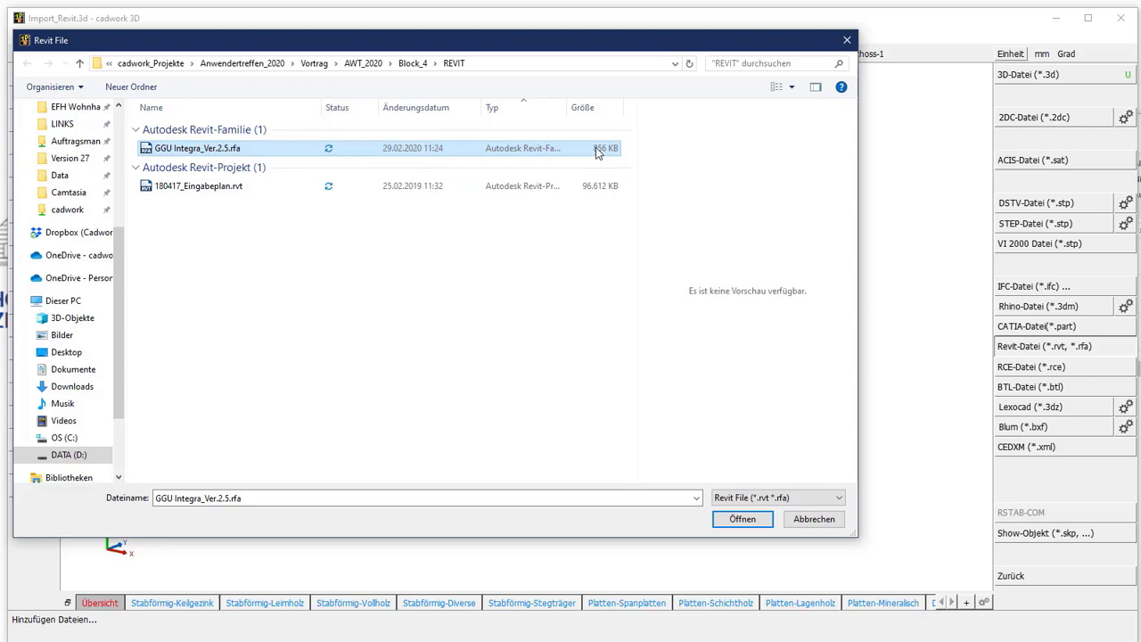
Import the GGU Integra_Ver.2.5.rfa roof window family into the model.
click(739, 521)
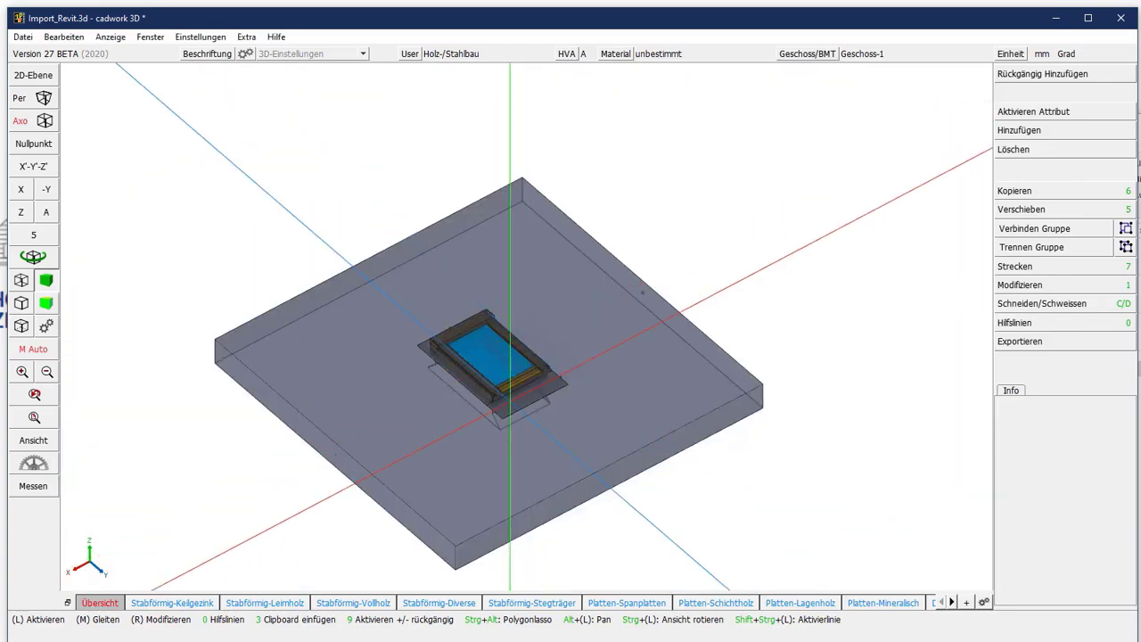
Undo the roof window import, import 180417_Eingabeplan.rvt instead, and deselect the house.
click(1040, 73)
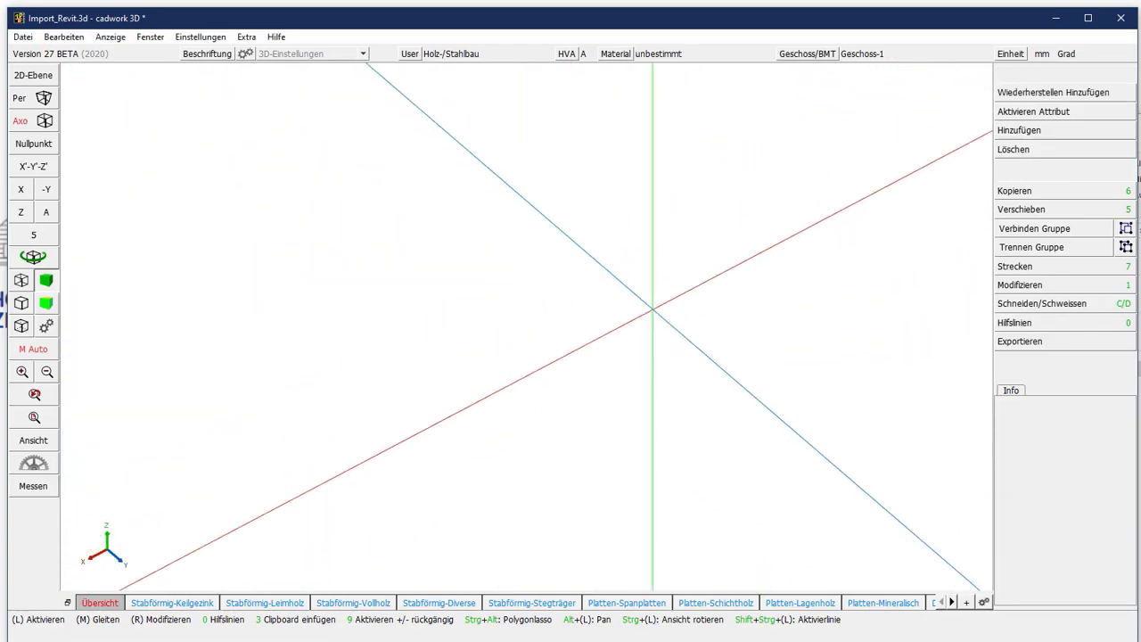
click(1025, 130)
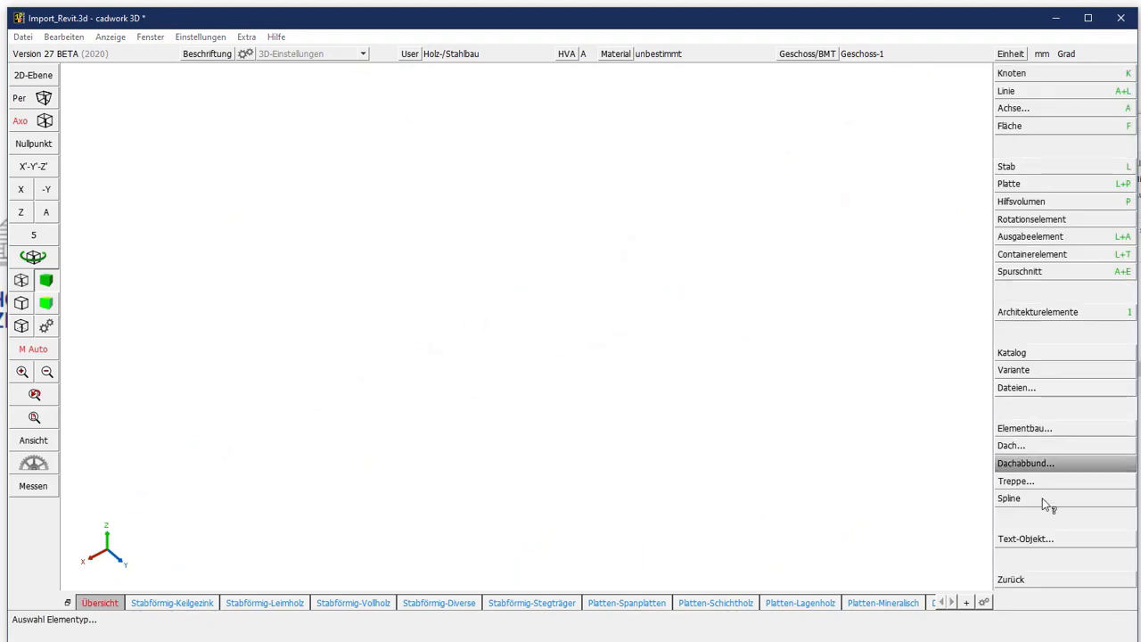
click(1040, 388)
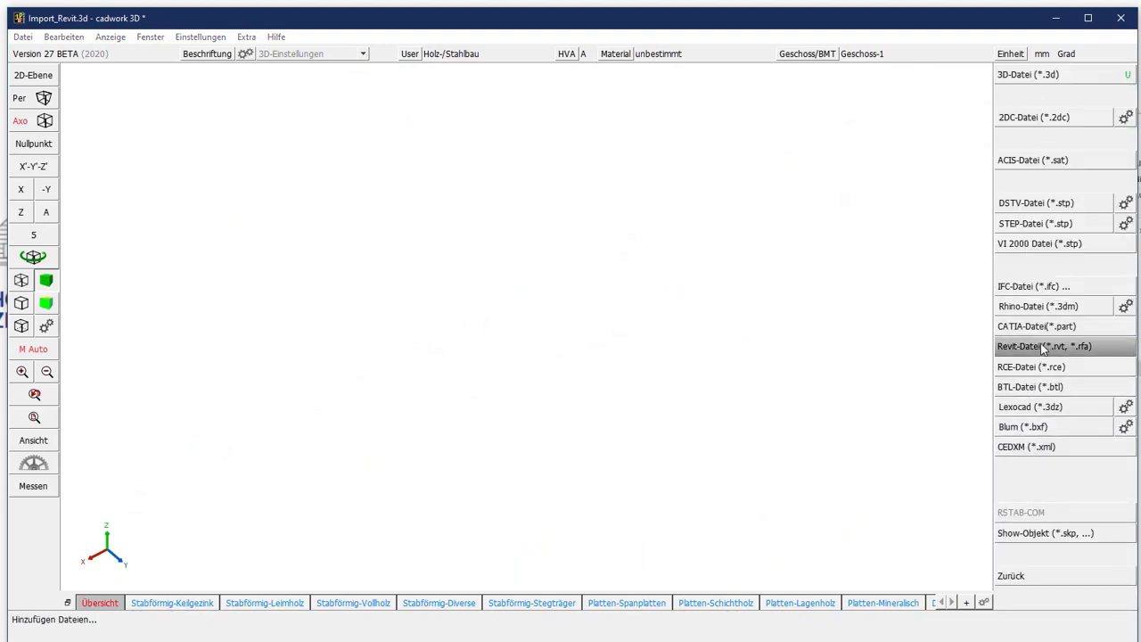
click(1042, 347)
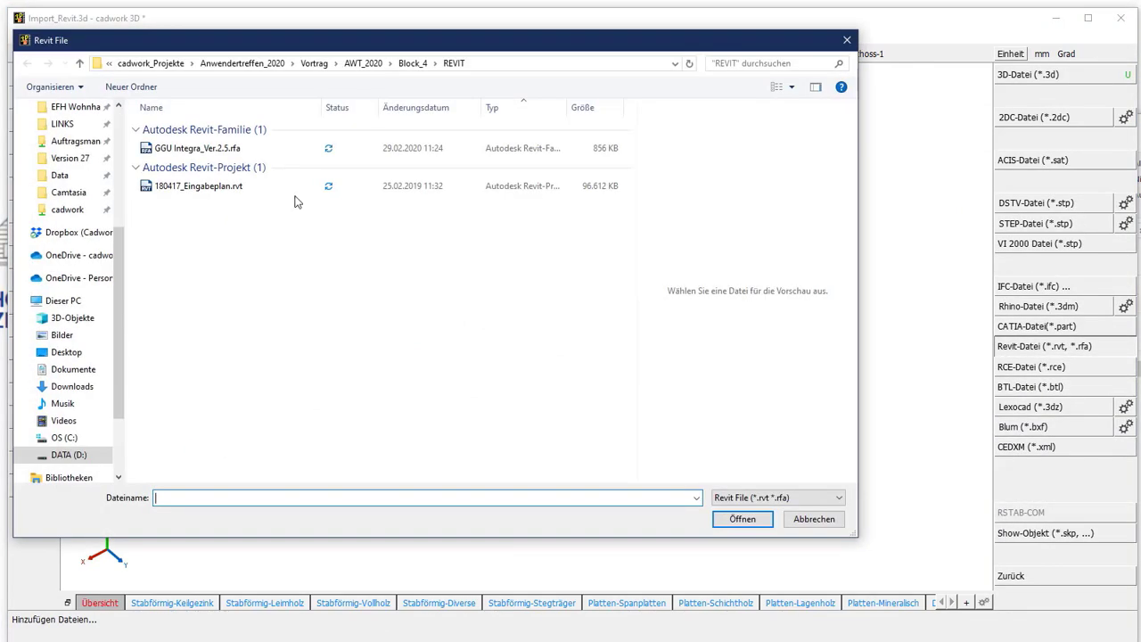
click(240, 187)
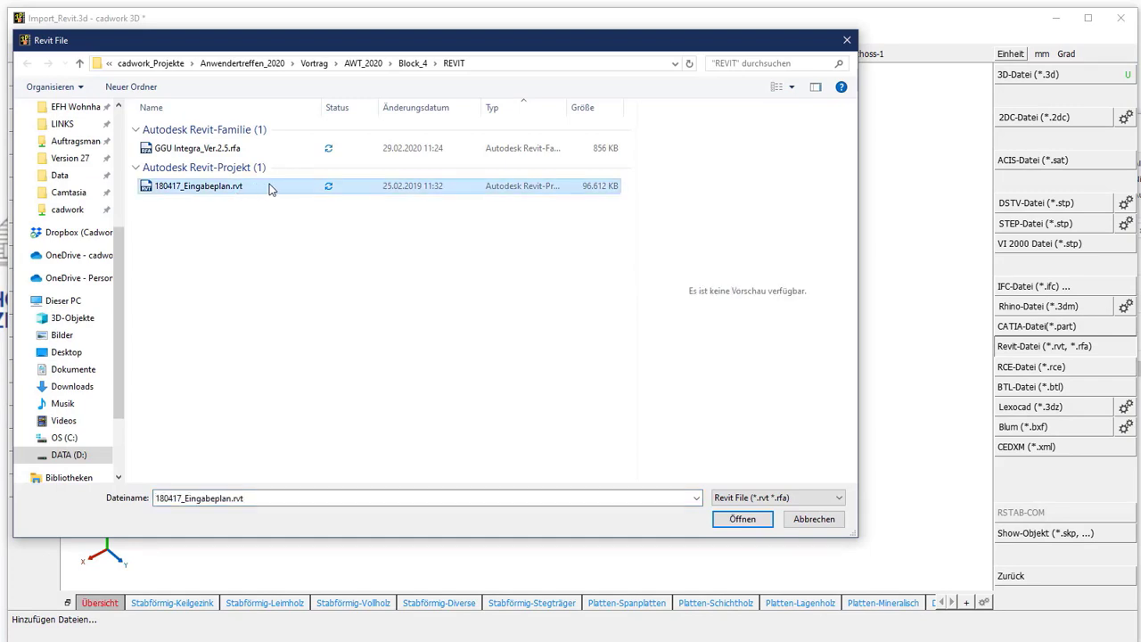
click(740, 522)
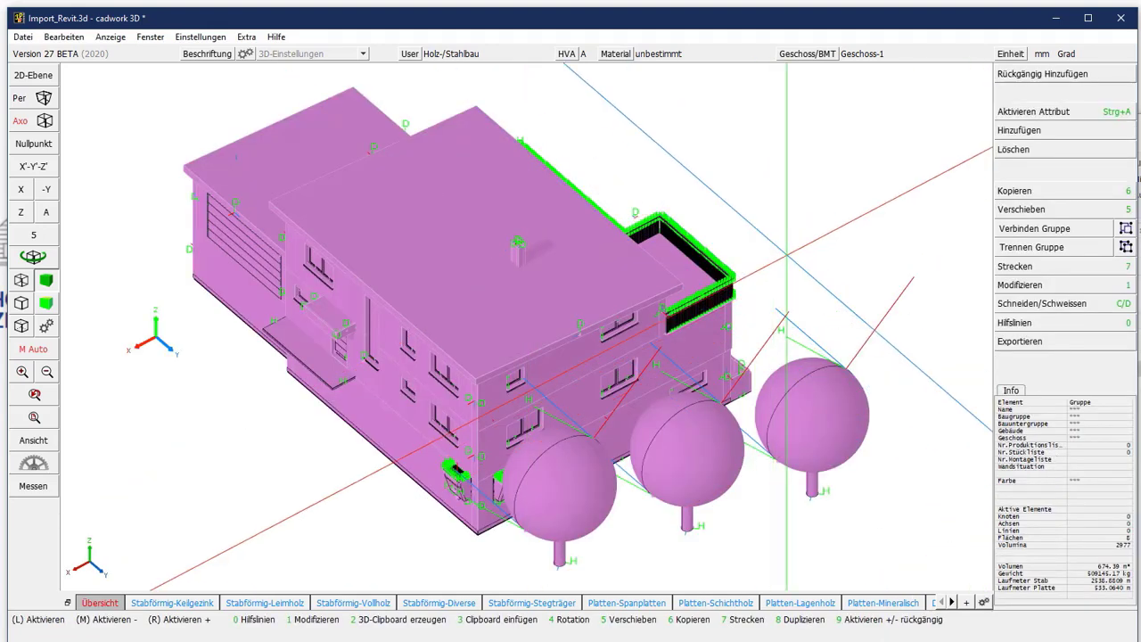
key(Escape)
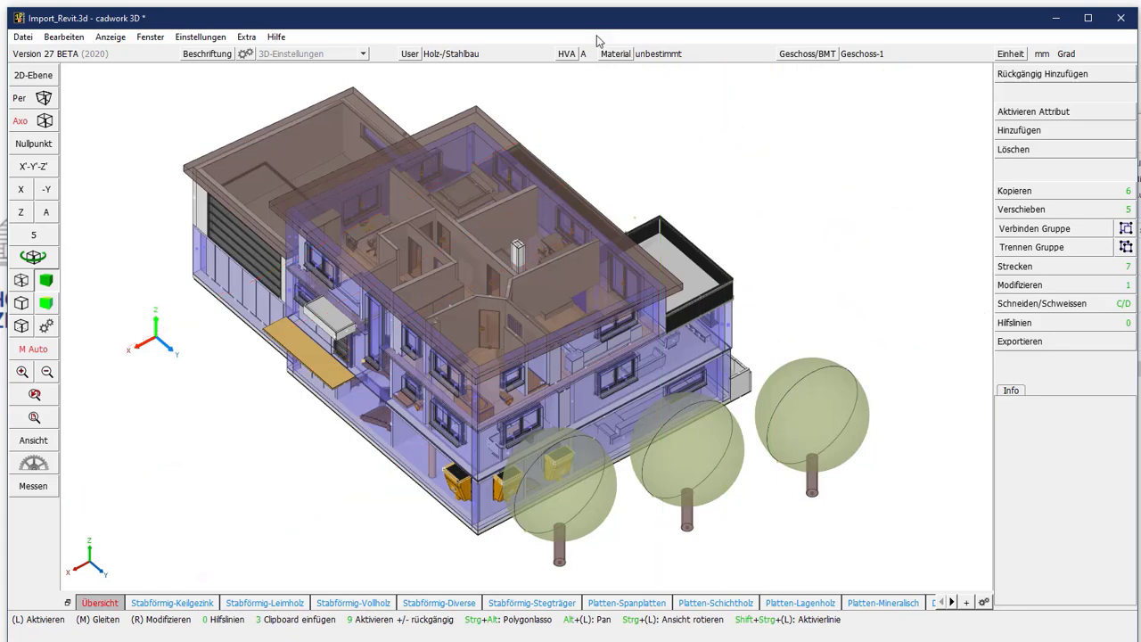
In the BIM Management Tool, hide all 180417_Eingabeplan storeys and the leftover elements.
click(811, 57)
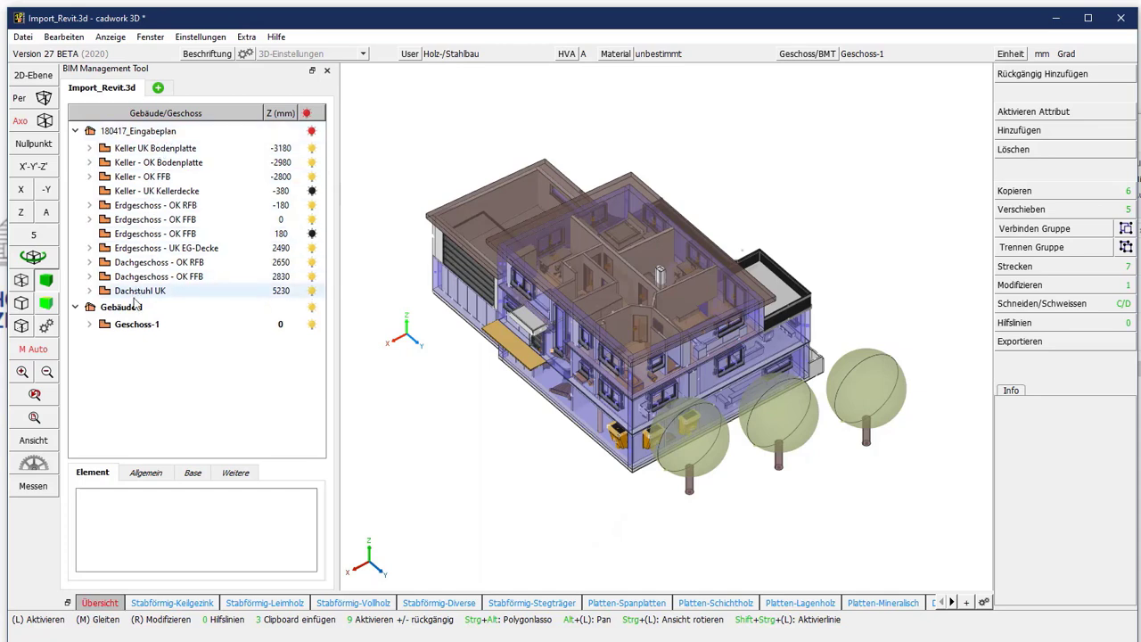
click(312, 131)
click(312, 132)
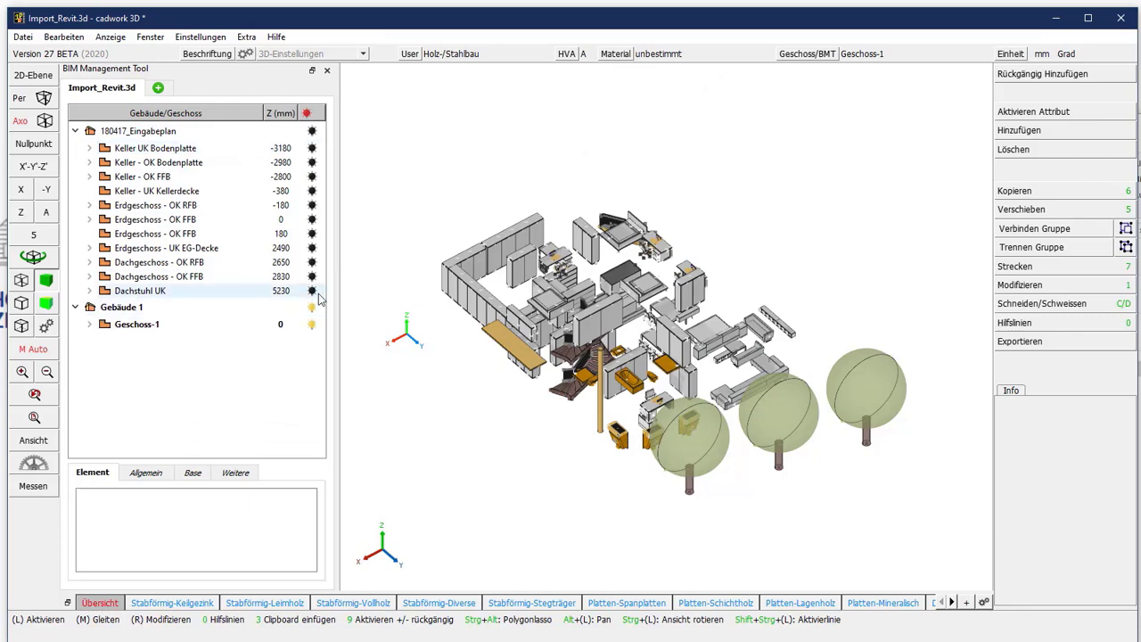
key(ctrl+a)
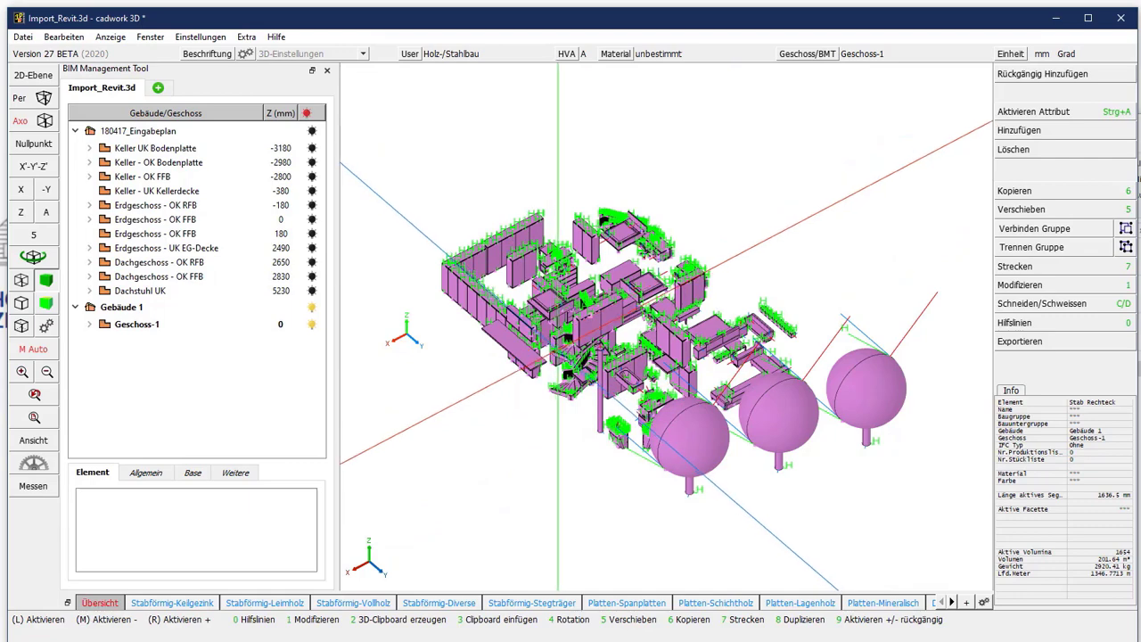
key(Delete)
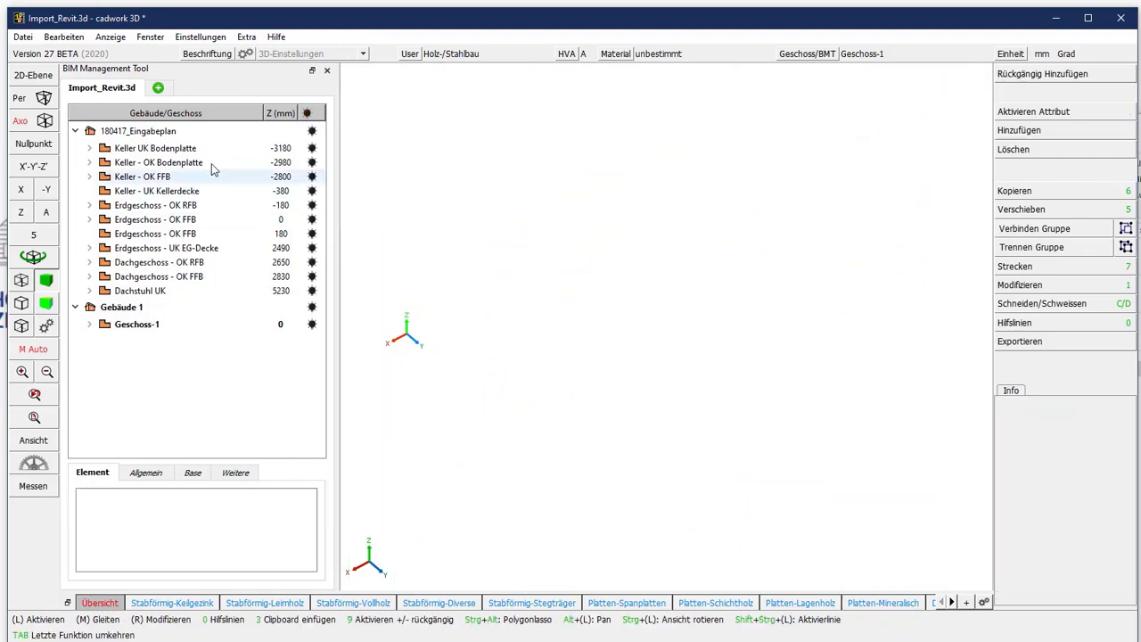
Cycle through the Keller storeys, ending with only Erdgeschoss - OK RFB and OK FFB visible.
click(313, 150)
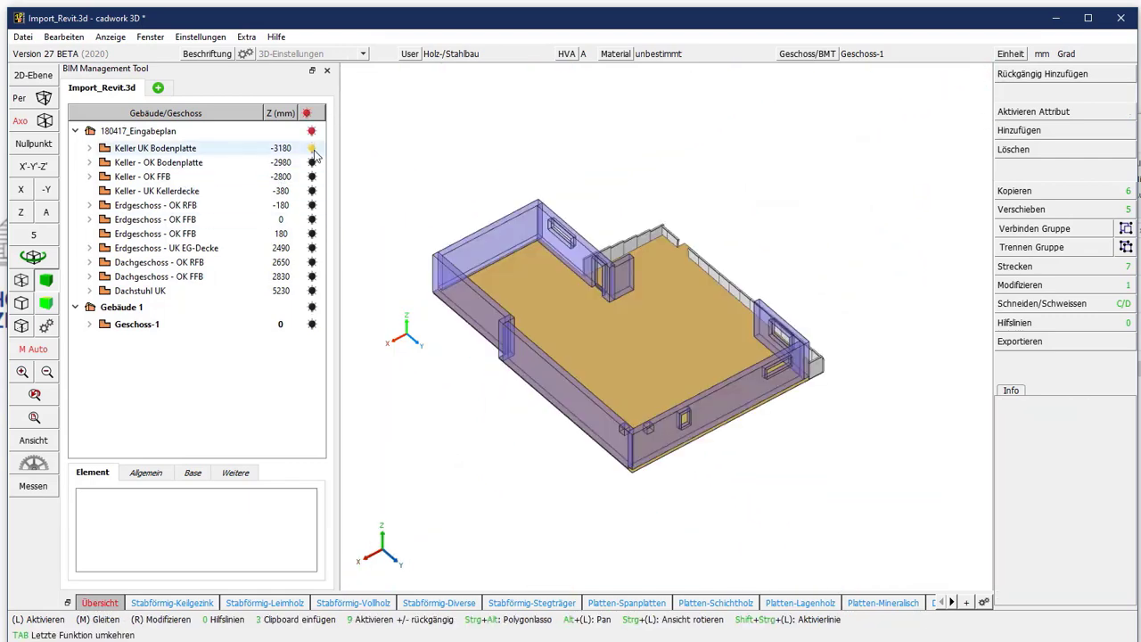
click(312, 148)
click(312, 162)
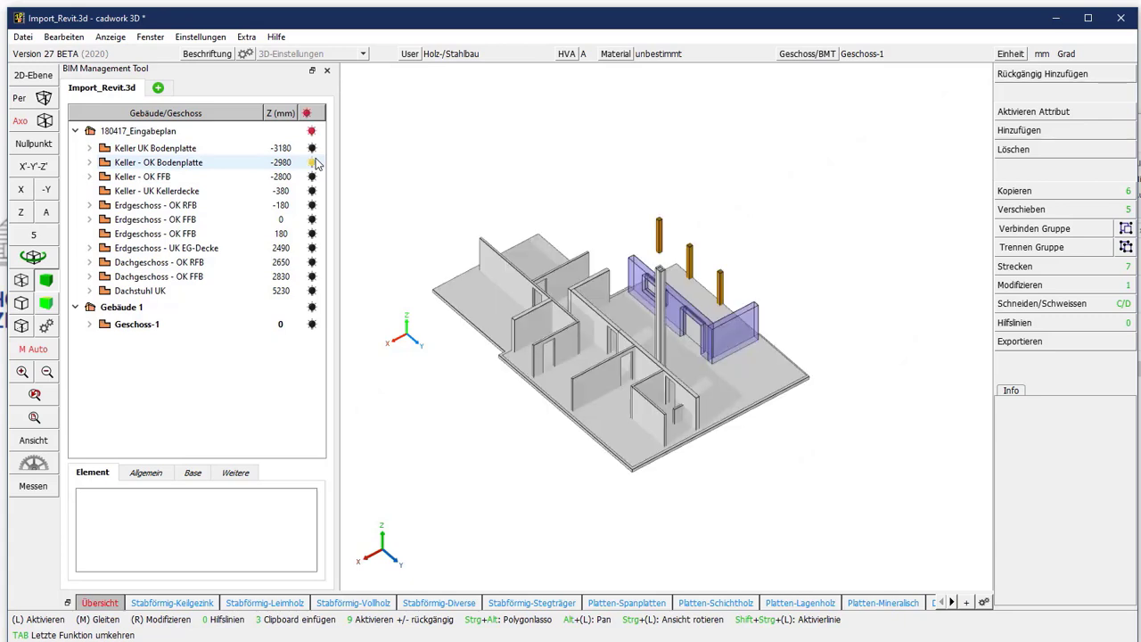
click(312, 163)
click(312, 176)
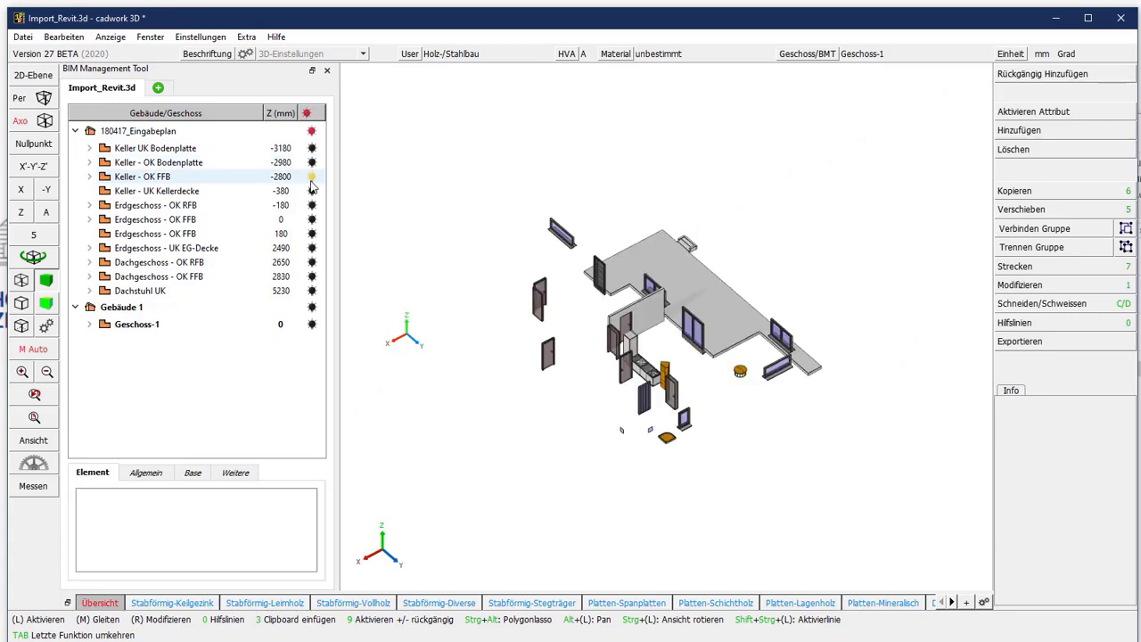
click(312, 177)
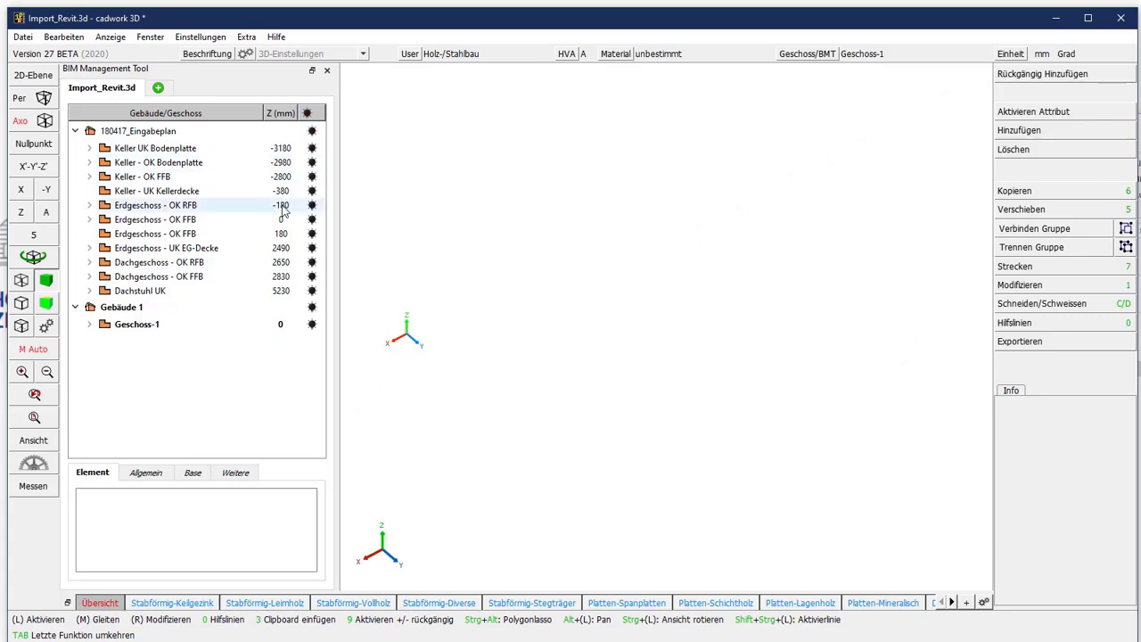
click(311, 205)
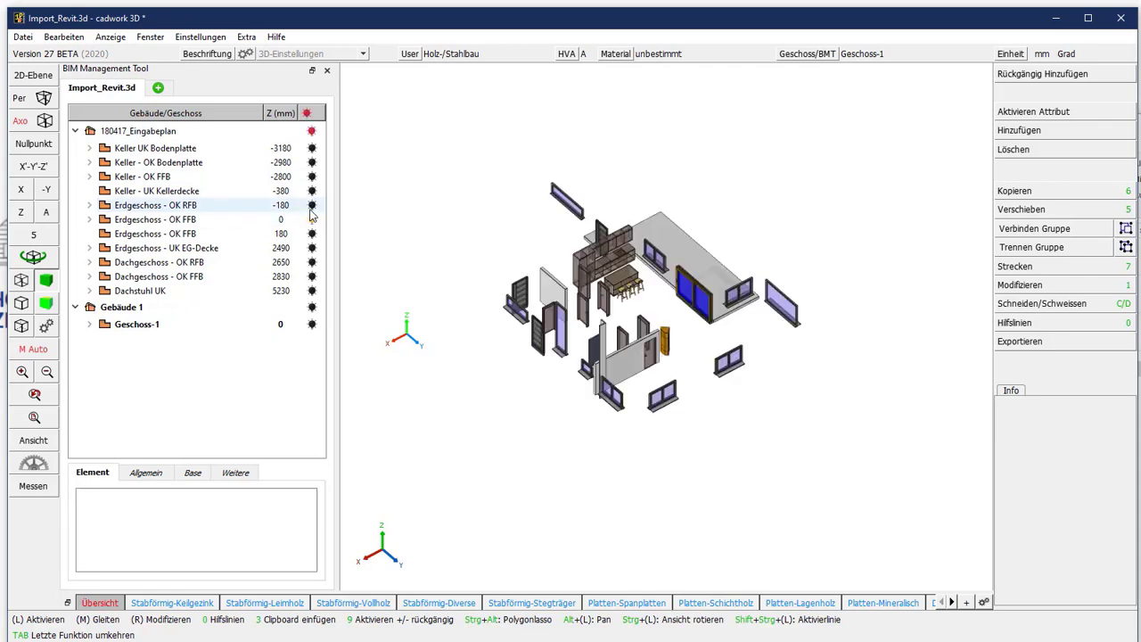
click(312, 220)
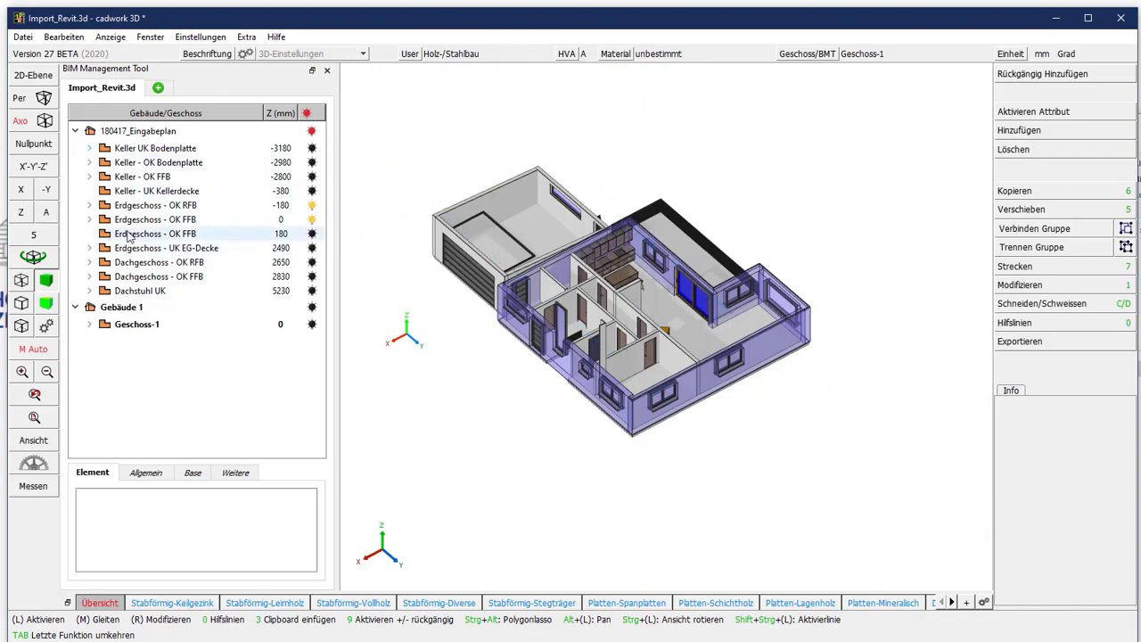
Expand Erdgeschoss - OK RFB's Ohne group and inspect an ML - 5000 x 2500 part.
click(89, 206)
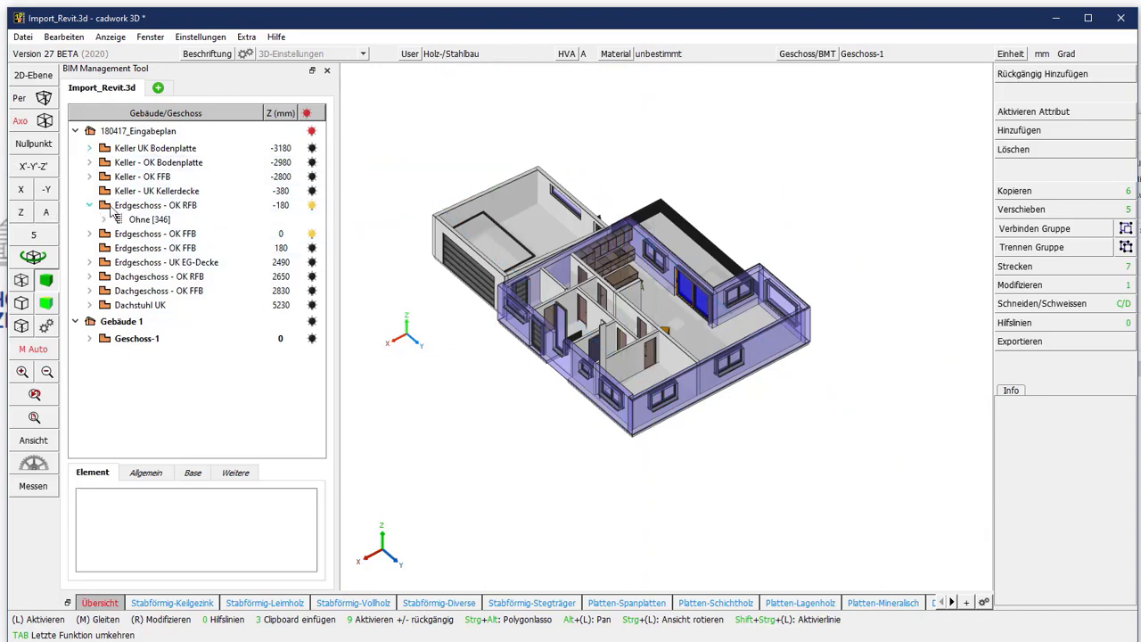
click(104, 220)
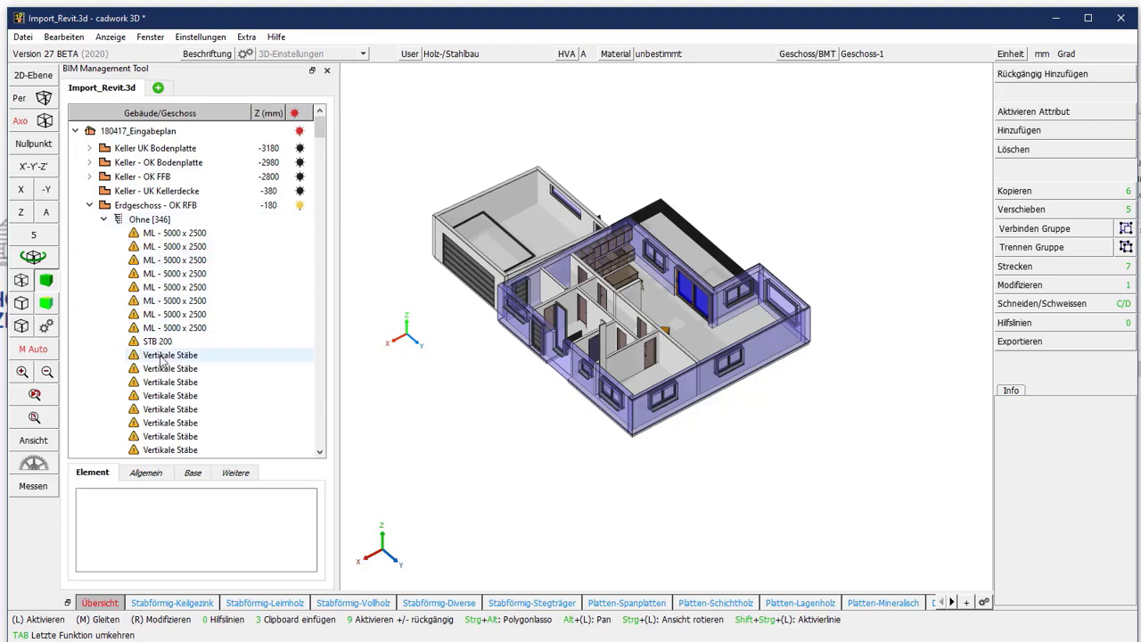
click(165, 260)
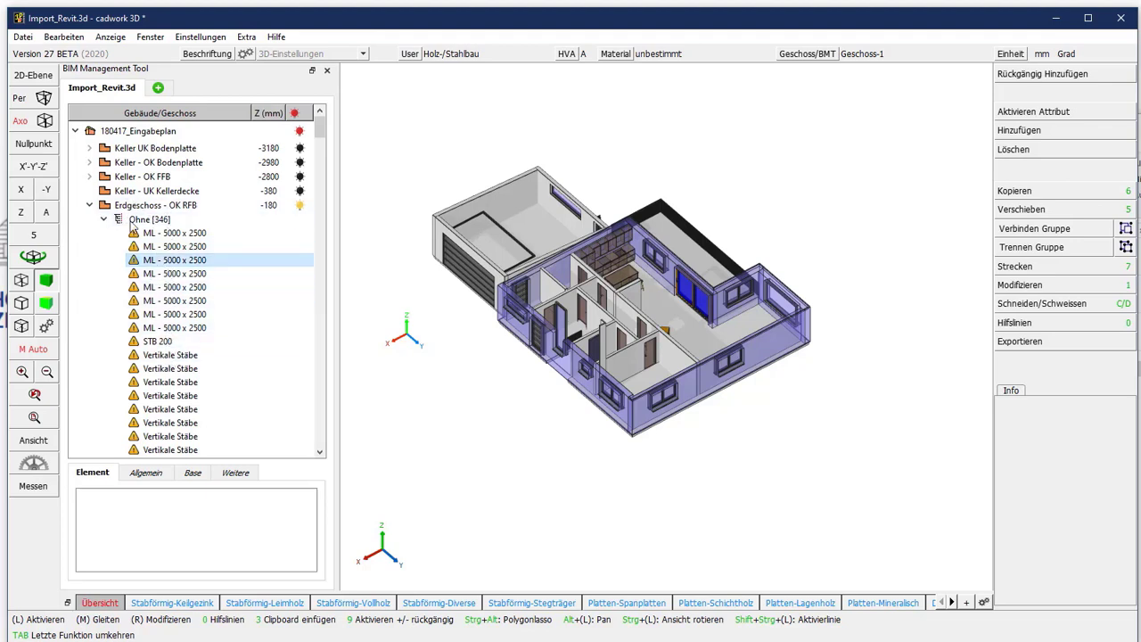
click(89, 205)
List the Ohne group parts of Erdgeschoss - OK FFB and activate the whole house.
click(107, 220)
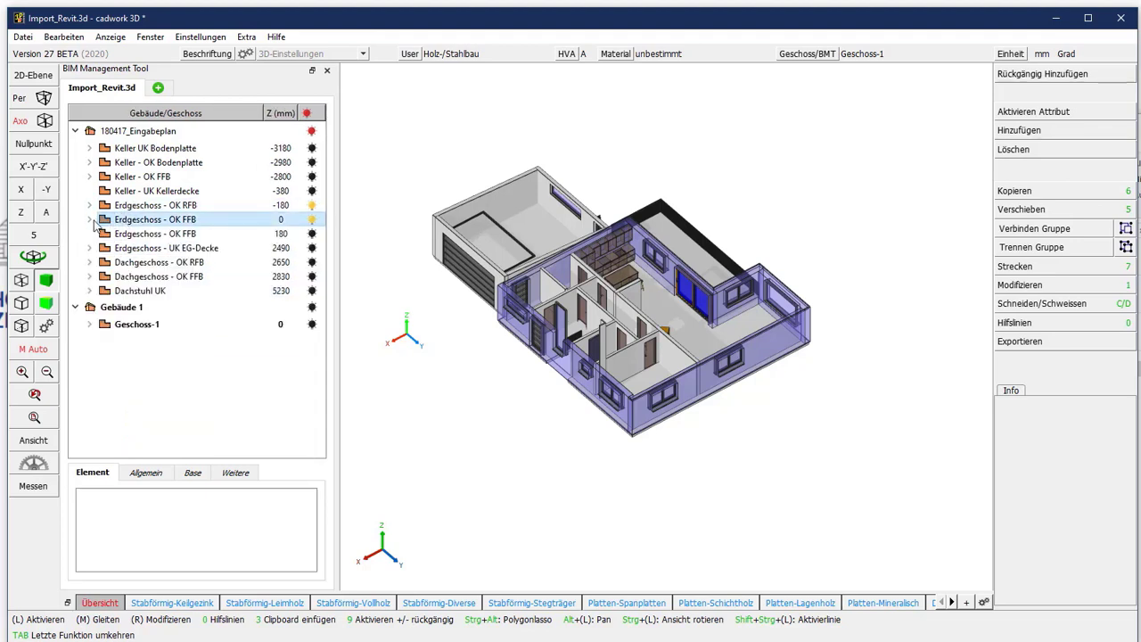
click(89, 219)
click(104, 234)
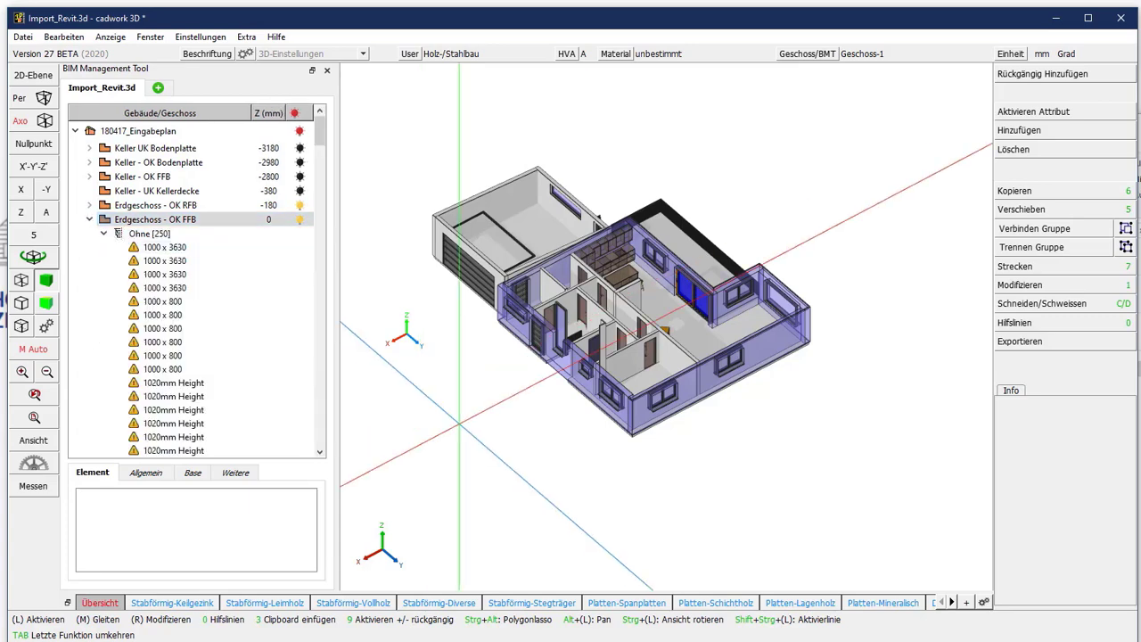
scroll(728, 312, up, 5)
click(728, 312)
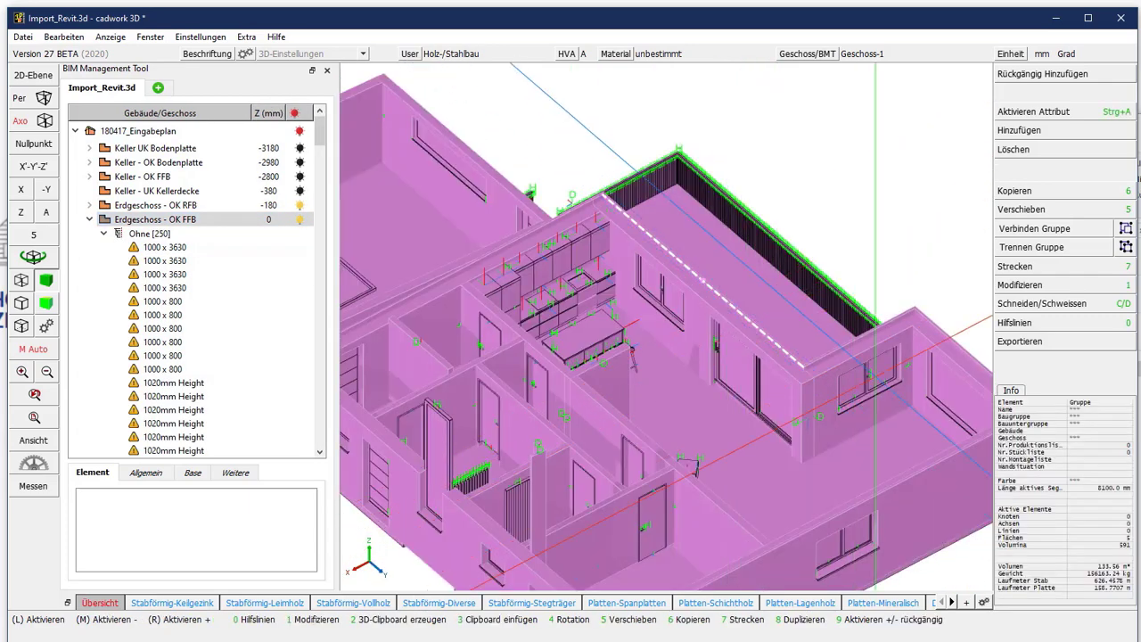
Review the sliding-door wall's attributes in Modifizieren, then deactivate it and zoom out.
click(730, 320)
scroll(672, 332, up, 3)
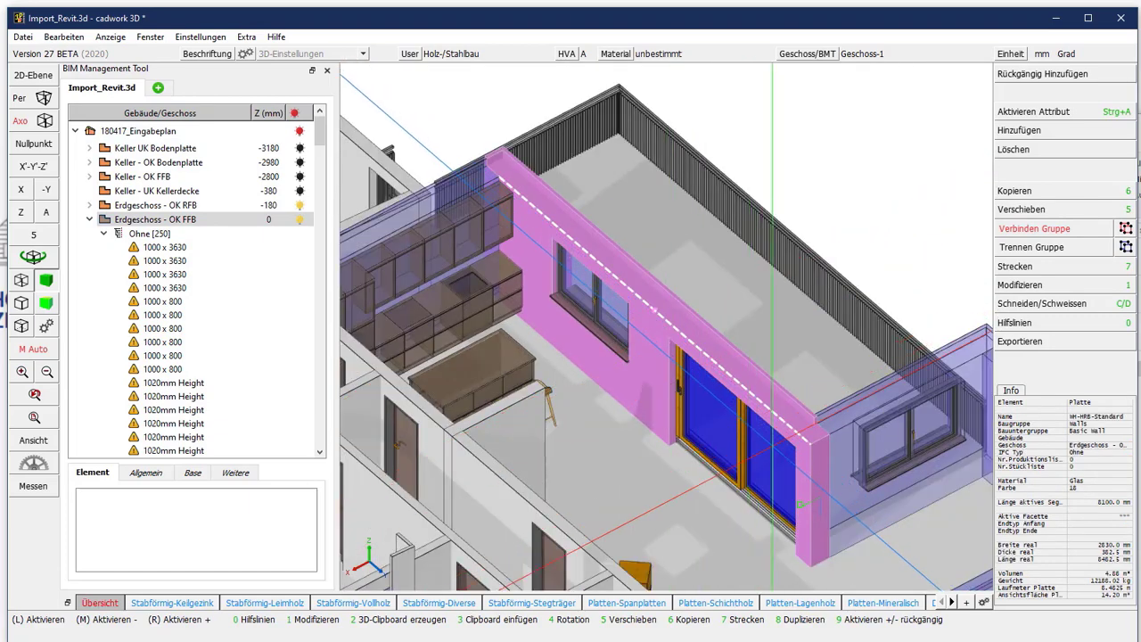
key(1)
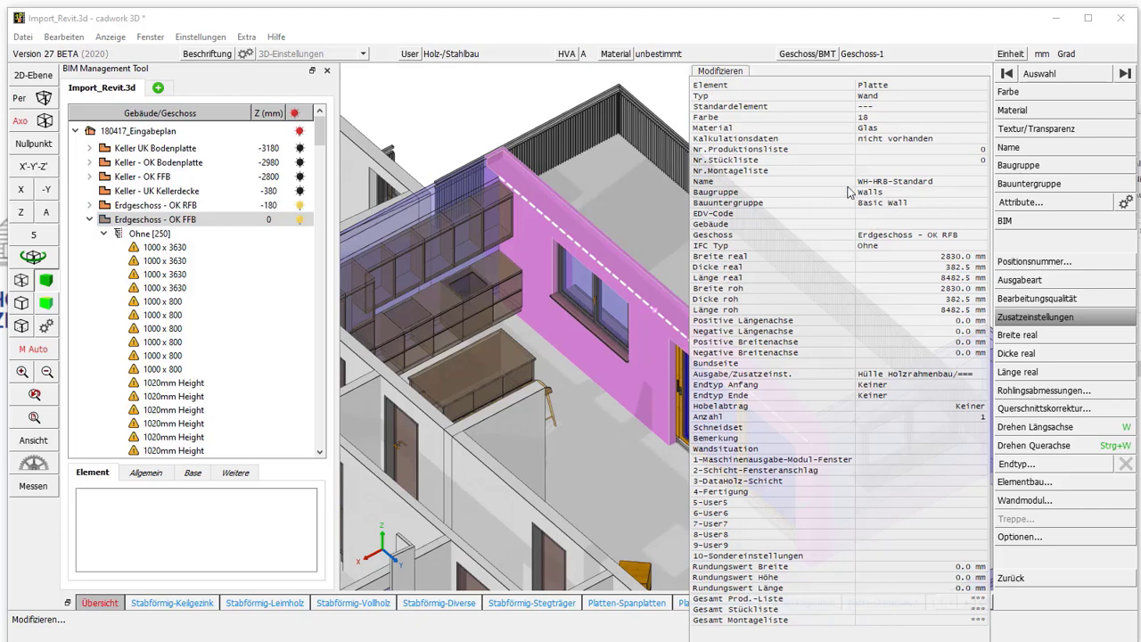
key(Escape)
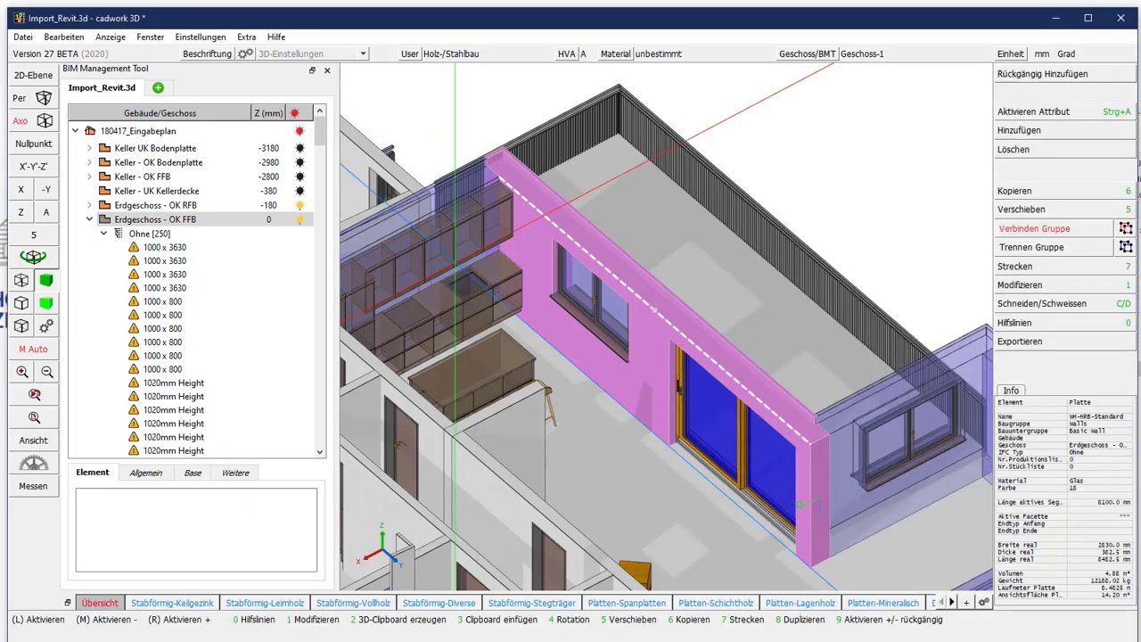
key(Escape)
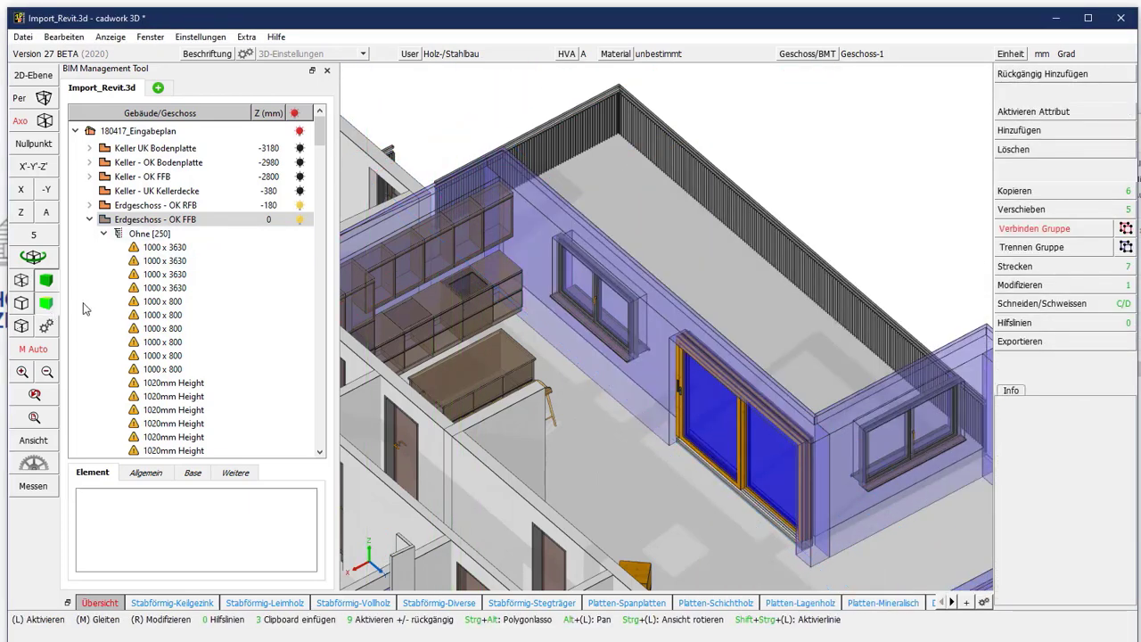
scroll(588, 428, down, 1)
scroll(588, 428, down, 2)
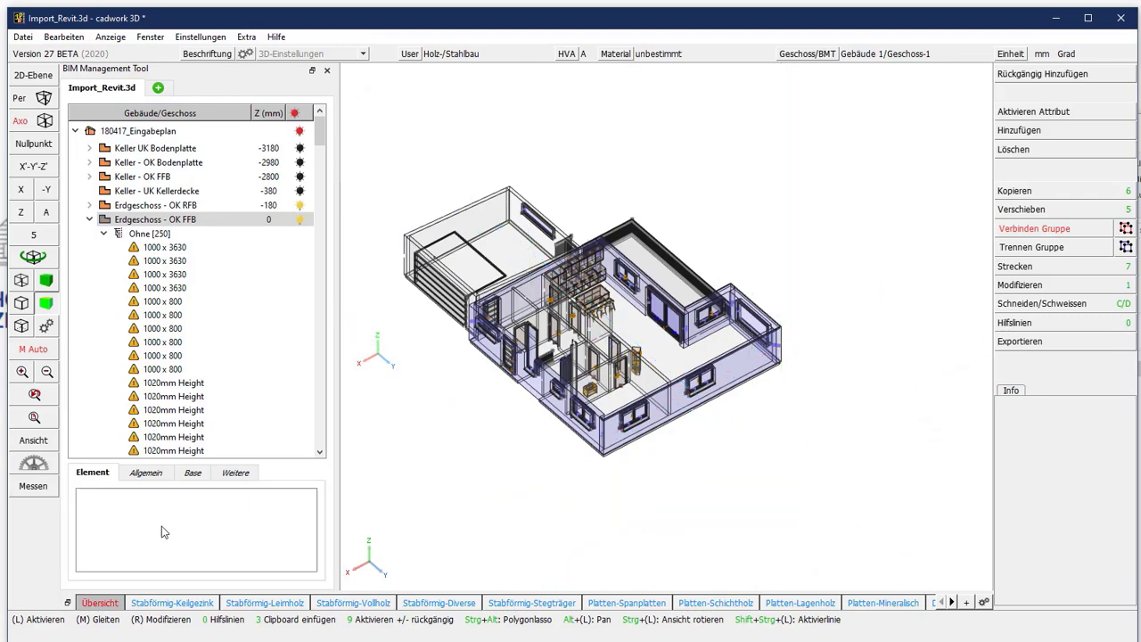
Dock the Szenen panel on the right and apply Revit - View 1, then Revit - {3D}.
click(68, 603)
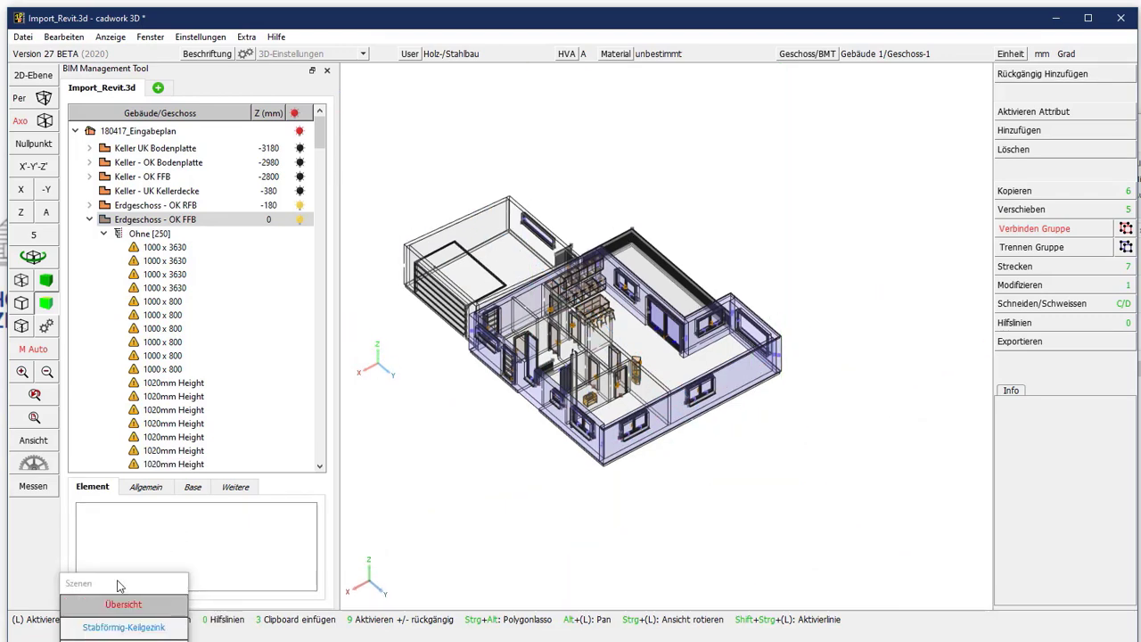
drag(118, 585, 950, 121)
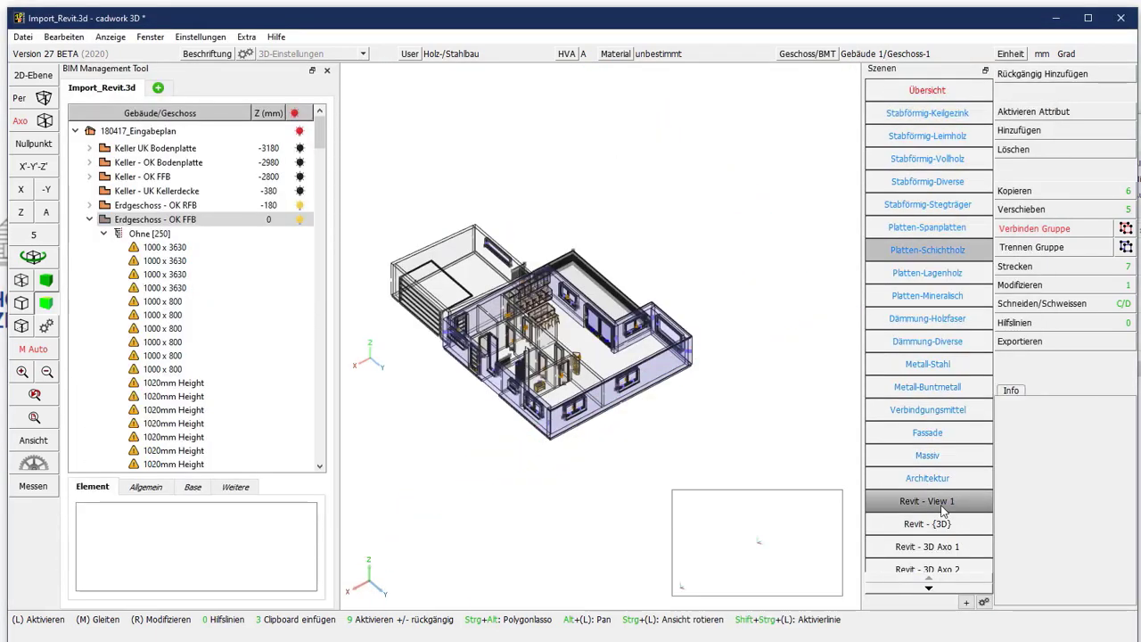
scroll(937, 535, down, 3)
scroll(936, 548, down, 2)
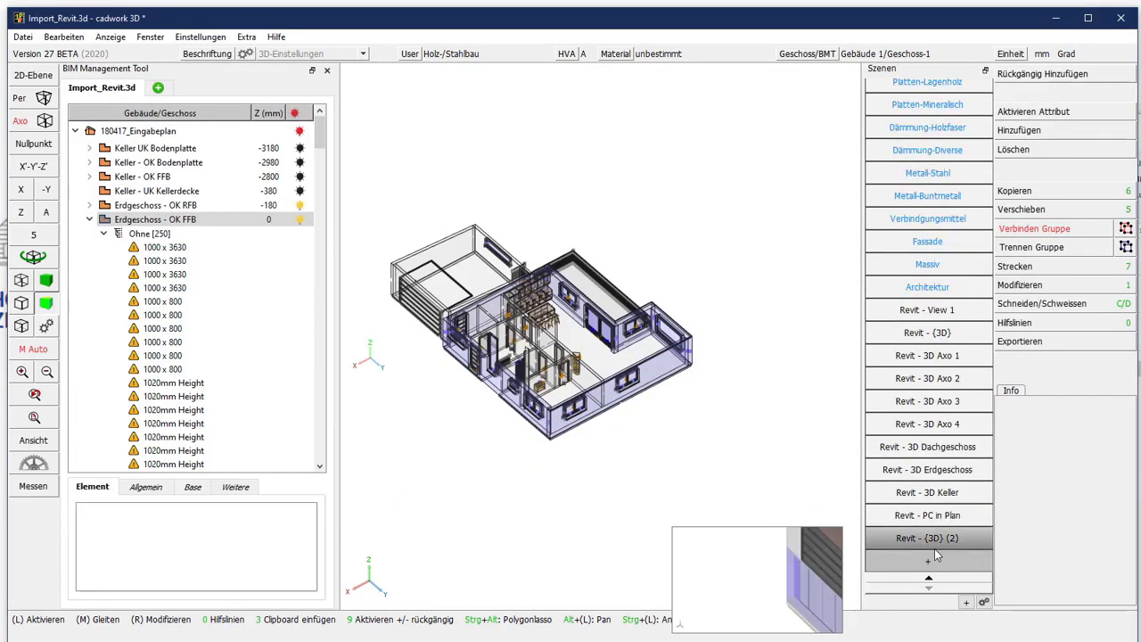
click(930, 317)
click(931, 335)
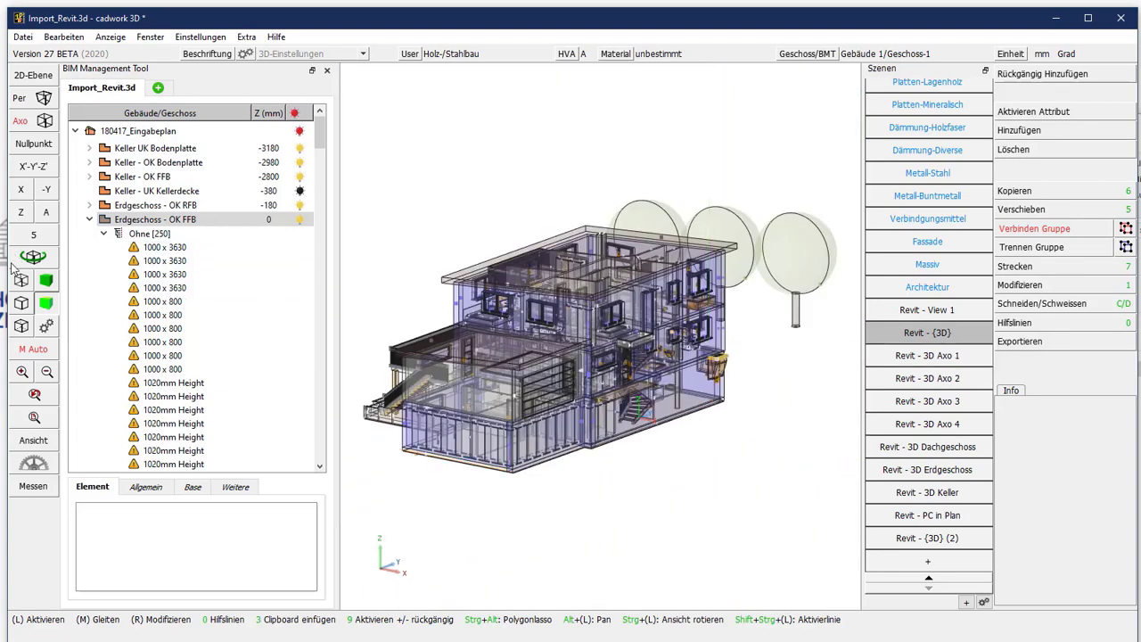
Switch to shaded display and apply the Revit - 3D Axo 1 scene.
click(47, 282)
mouse_move(926, 455)
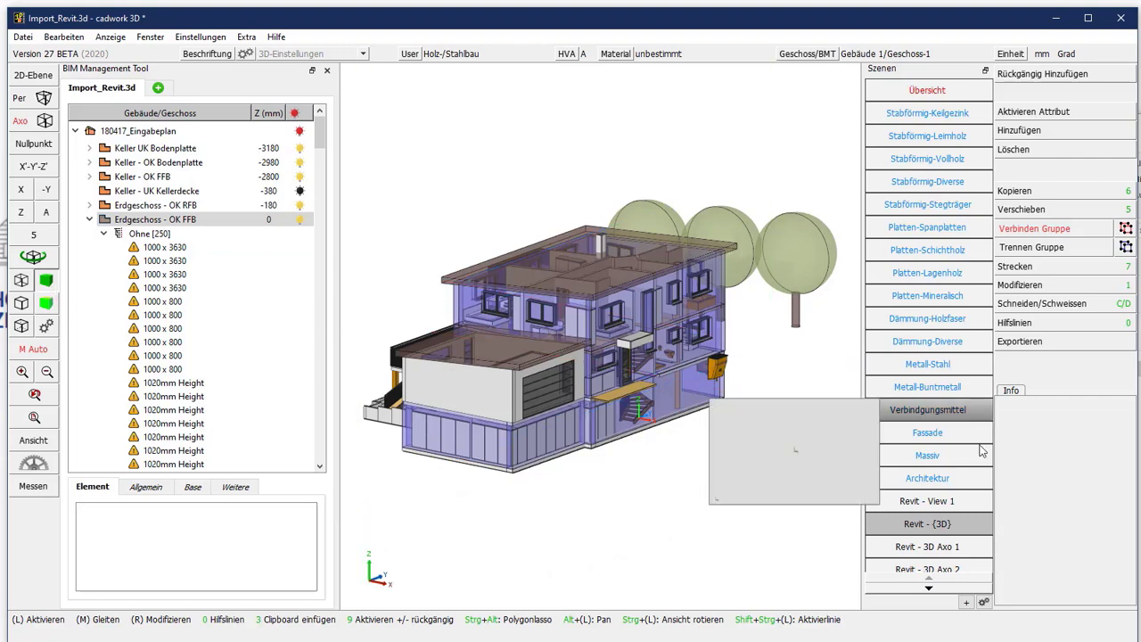
click(931, 508)
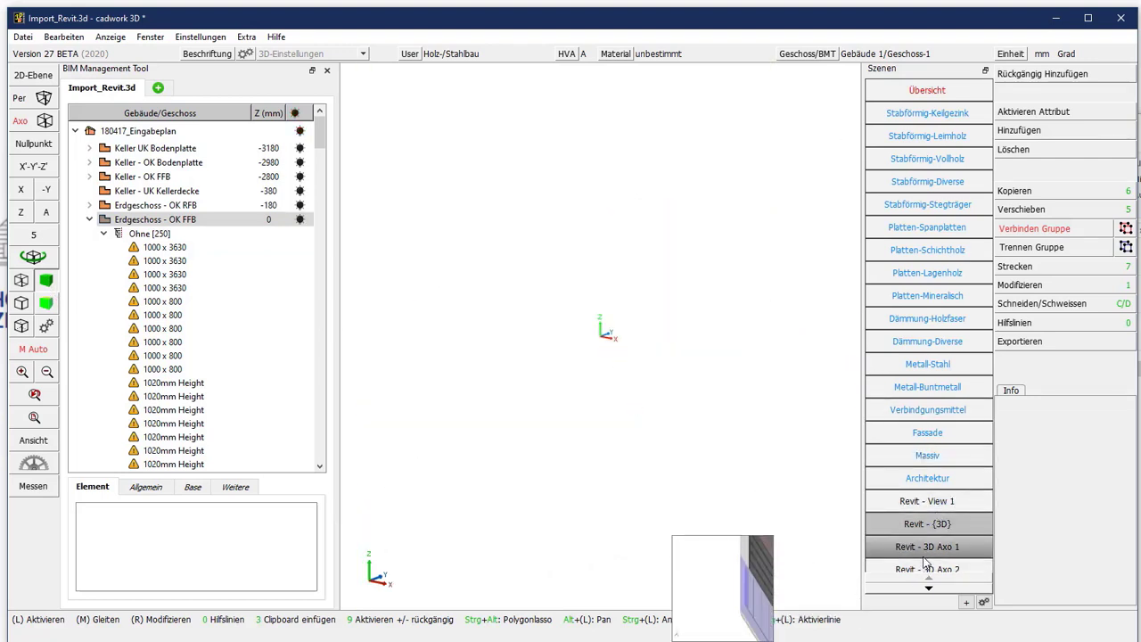
click(927, 549)
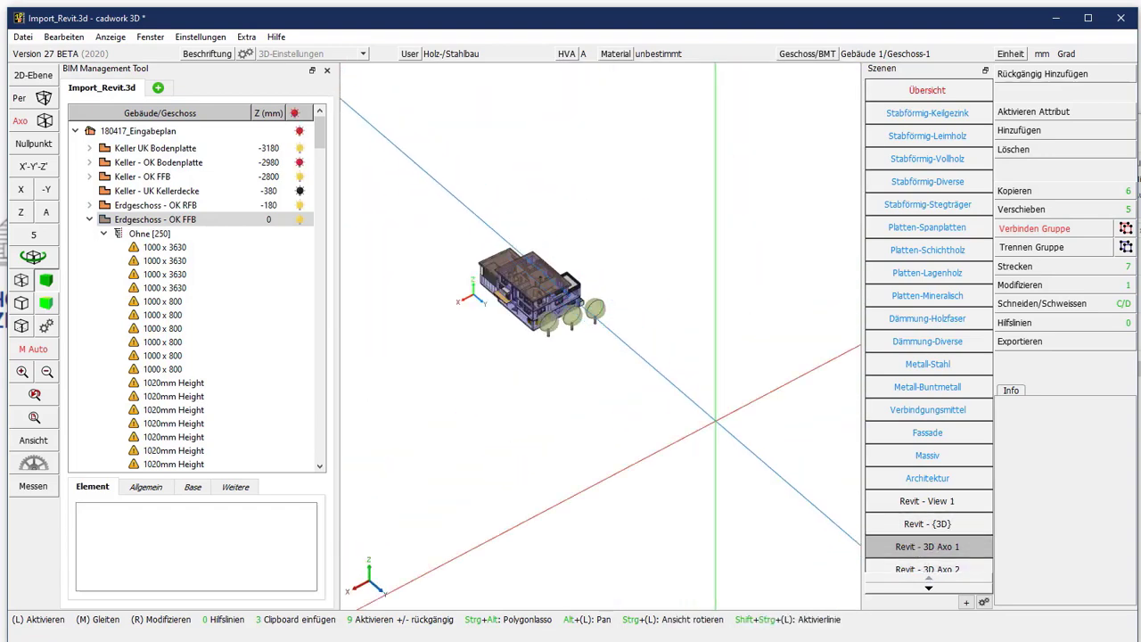
Apply the Revit - 3D Axo 3, 3D Dachgeschoss, 3D Erdgeschoss and 3D Axo 4 scenes in turn.
scroll(943, 481, down, 3)
click(942, 467)
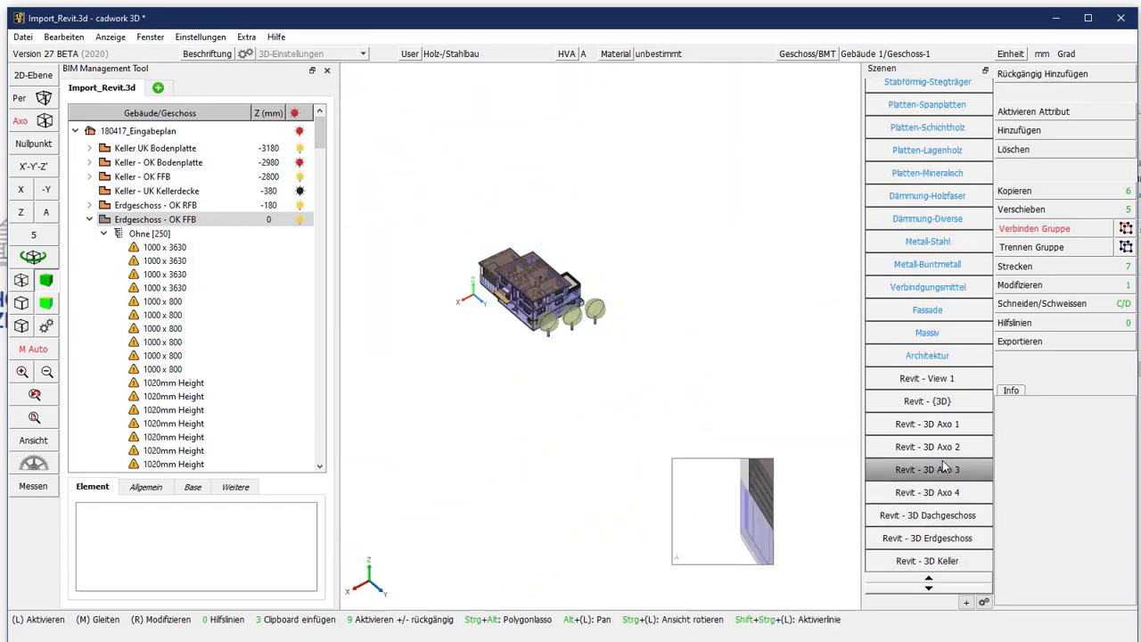
click(942, 517)
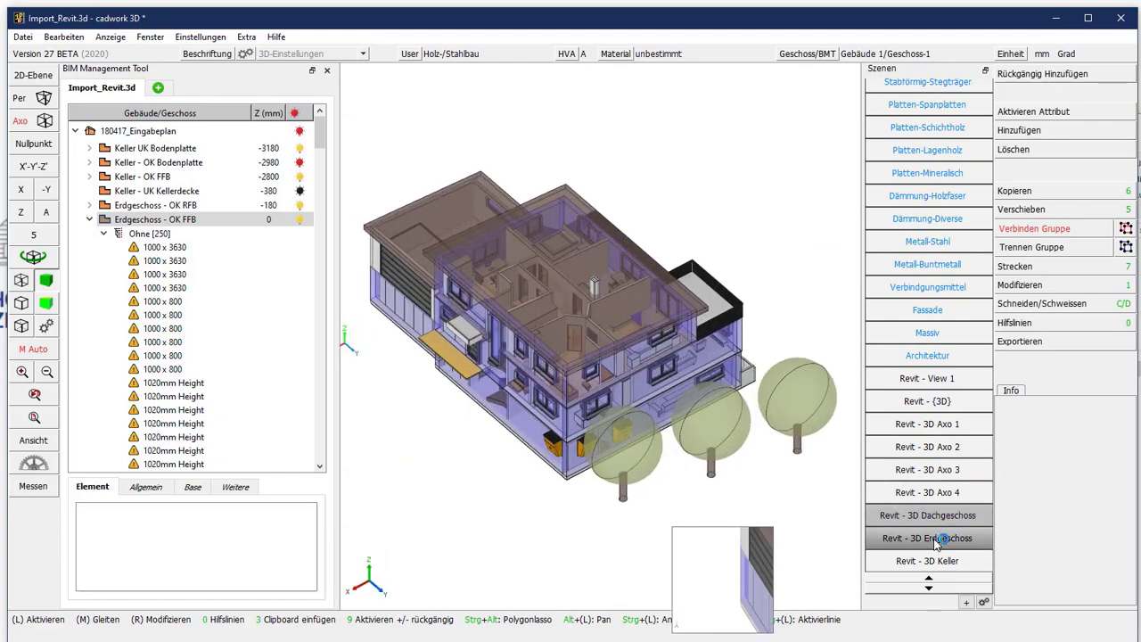
click(935, 538)
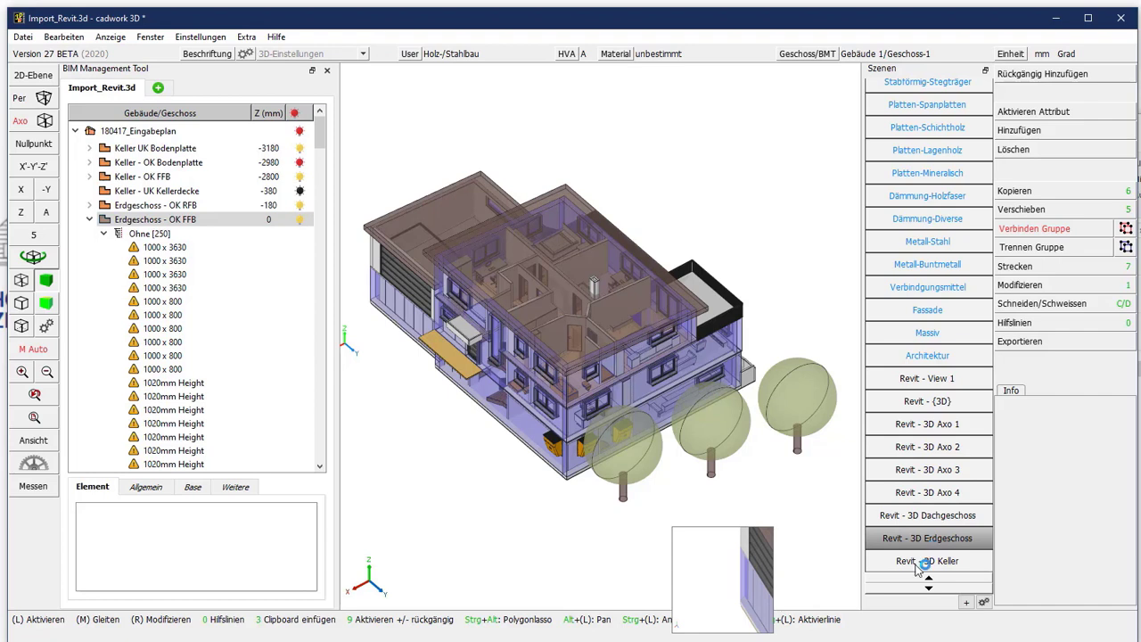
click(932, 495)
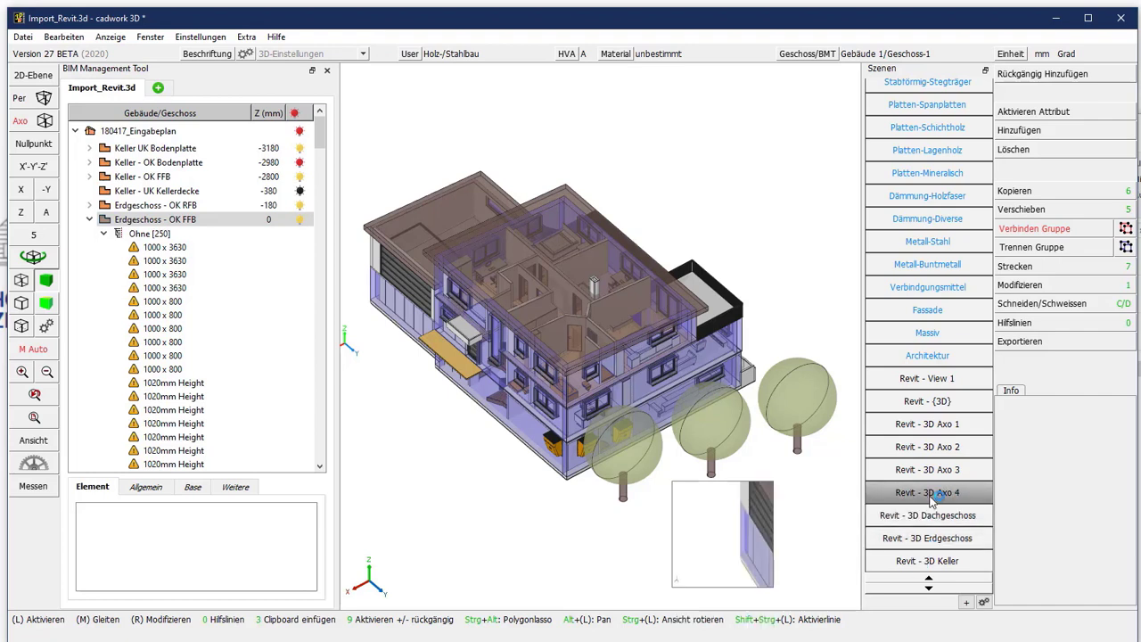